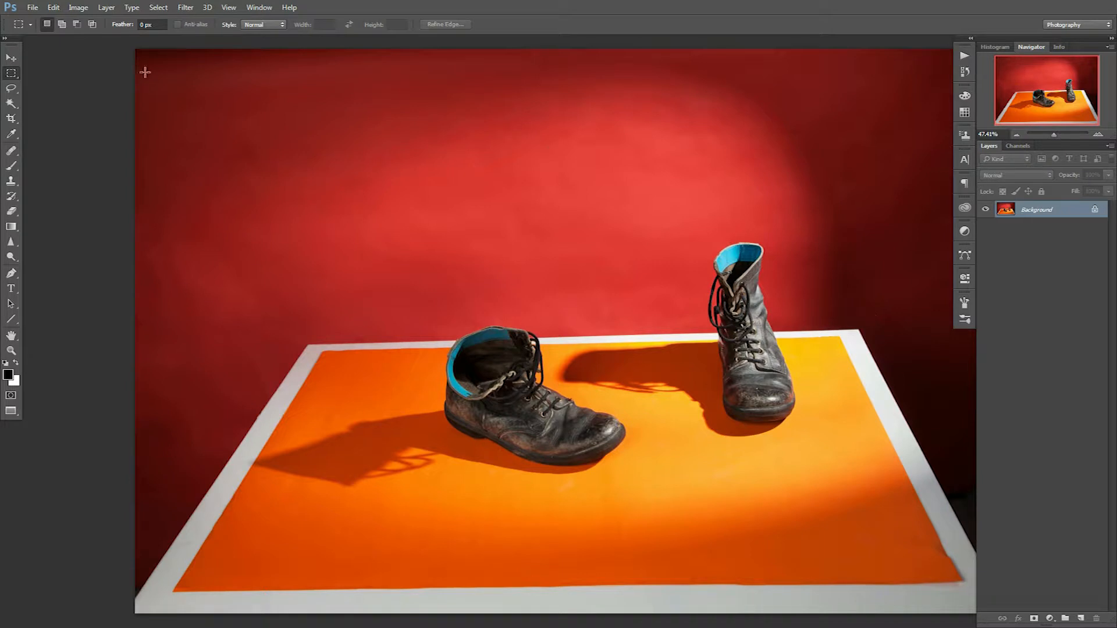
Switch to the Magic Wand and try selecting the bright red backdrop at tolerance 24, and clear the selection
{"action": "left_click_drag", "start_coordinate": [10, 100], "coordinate": [56, 117]}
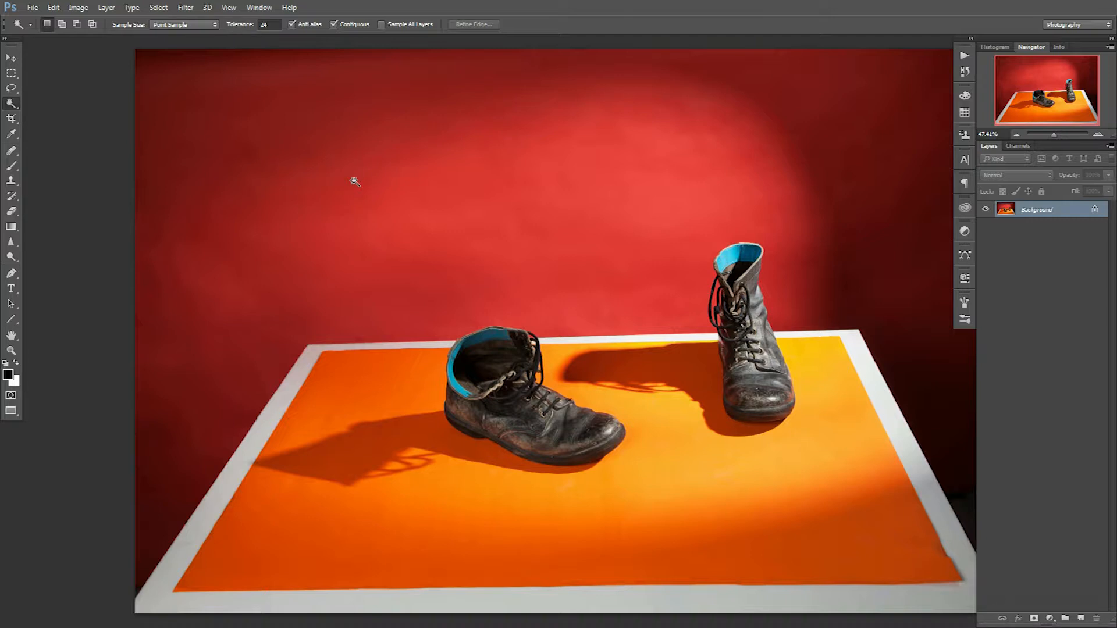
{"action": "left_click", "coordinate": [578, 228]}
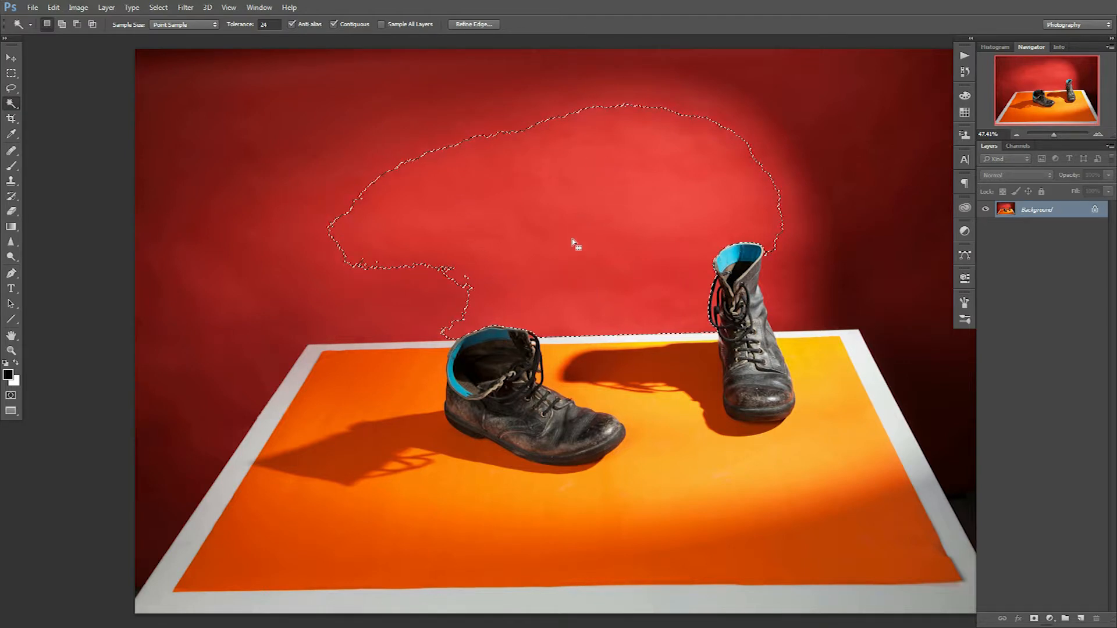
{"action": "key", "text": "ctrl+d"}
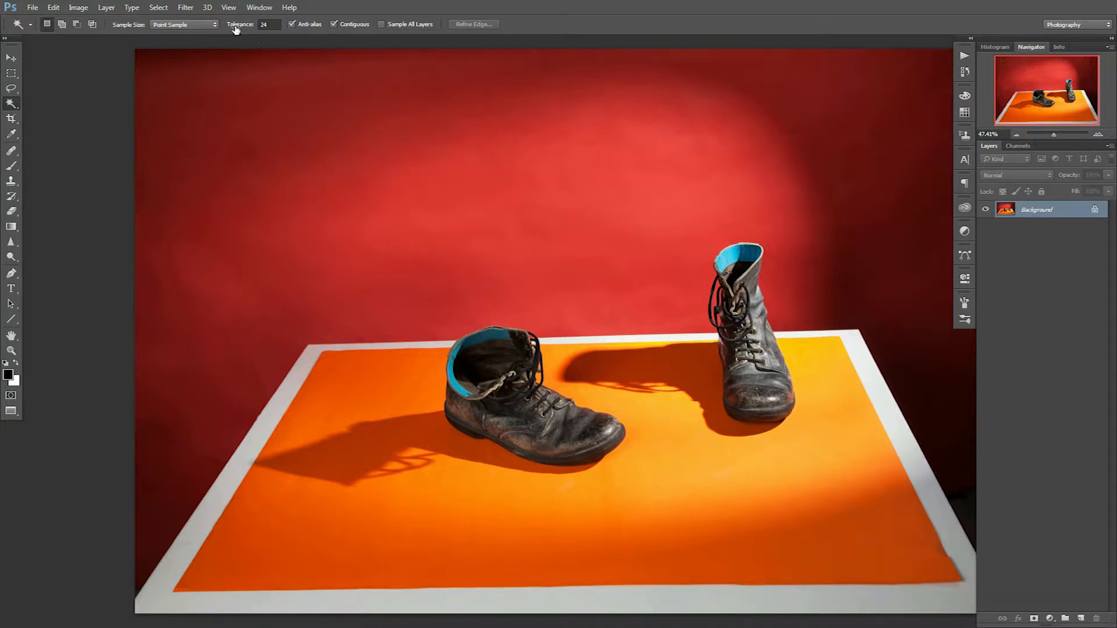
Try selecting the red backdrop with the Magic Wand tolerance raised to 107, and clear the selection
{"action": "left_click_drag", "start_coordinate": [239, 29], "coordinate": [287, 35]}
{"action": "left_click", "coordinate": [565, 202]}
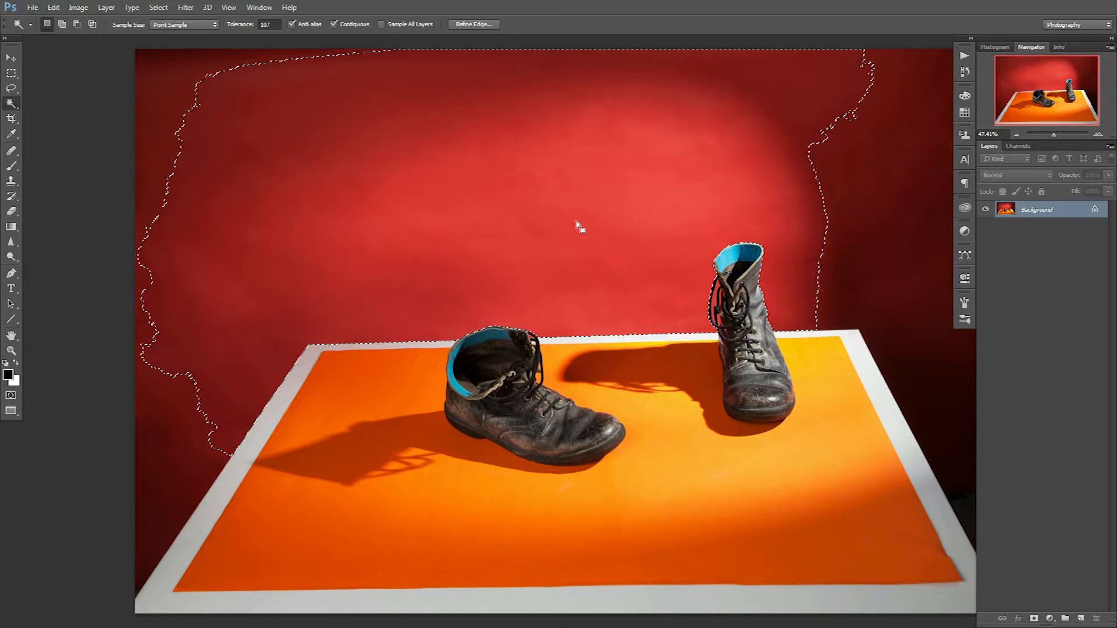
{"action": "key", "text": "ctrl+d"}
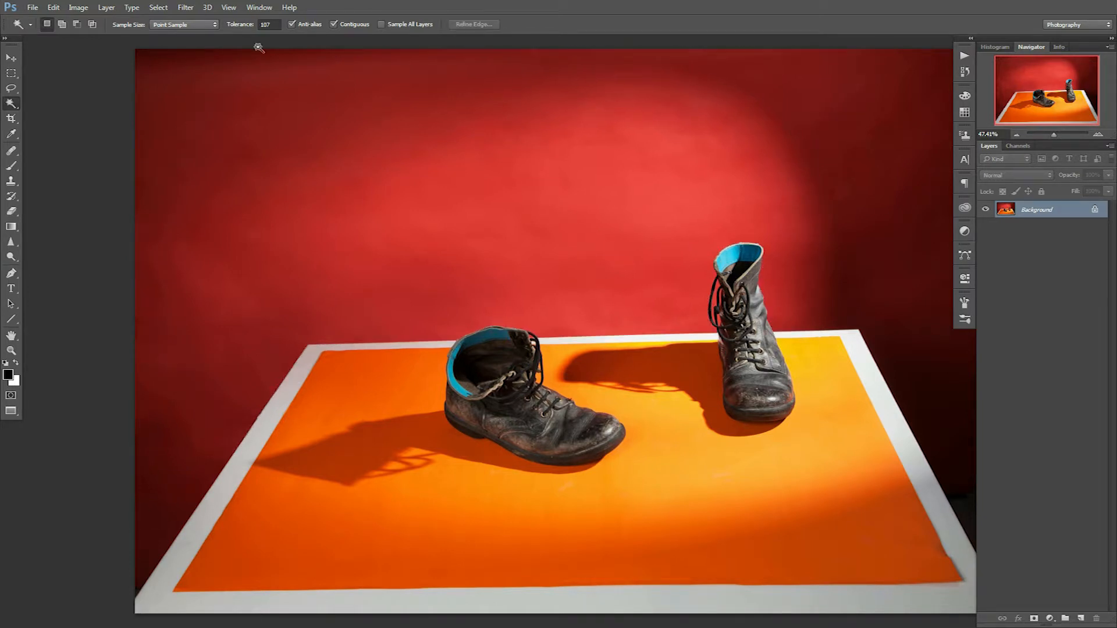
Try selecting the red backdrop with the Magic Wand tolerance lowered to 6, and clear the selection
{"action": "left_click_drag", "start_coordinate": [246, 25], "coordinate": [191, 27]}
{"action": "left_click", "coordinate": [453, 157]}
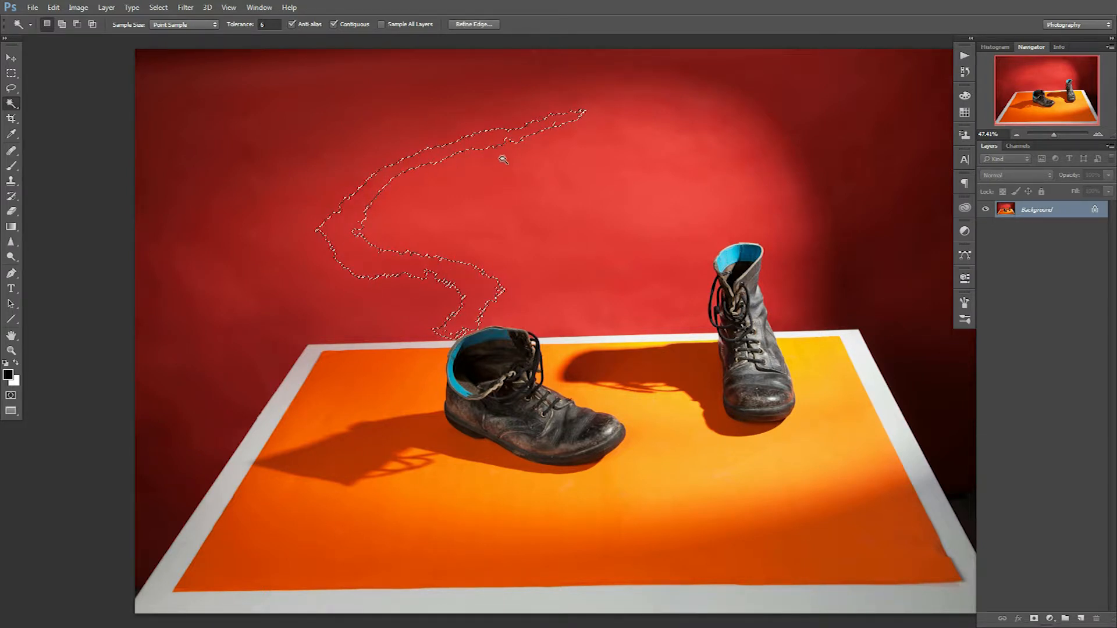
{"action": "key", "text": "ctrl+d"}
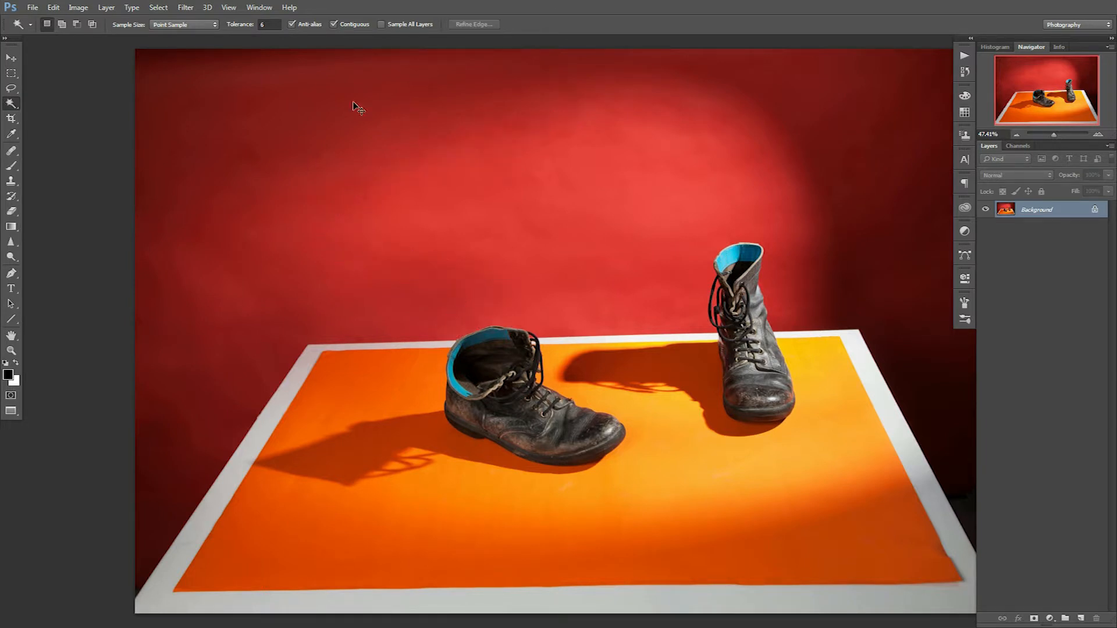
Set the Magic Wand tolerance to 30 and sample the bright red backdrop above the boots
{"action": "left_click_drag", "start_coordinate": [248, 30], "coordinate": [249, 27]}
{"action": "left_click", "coordinate": [465, 161]}
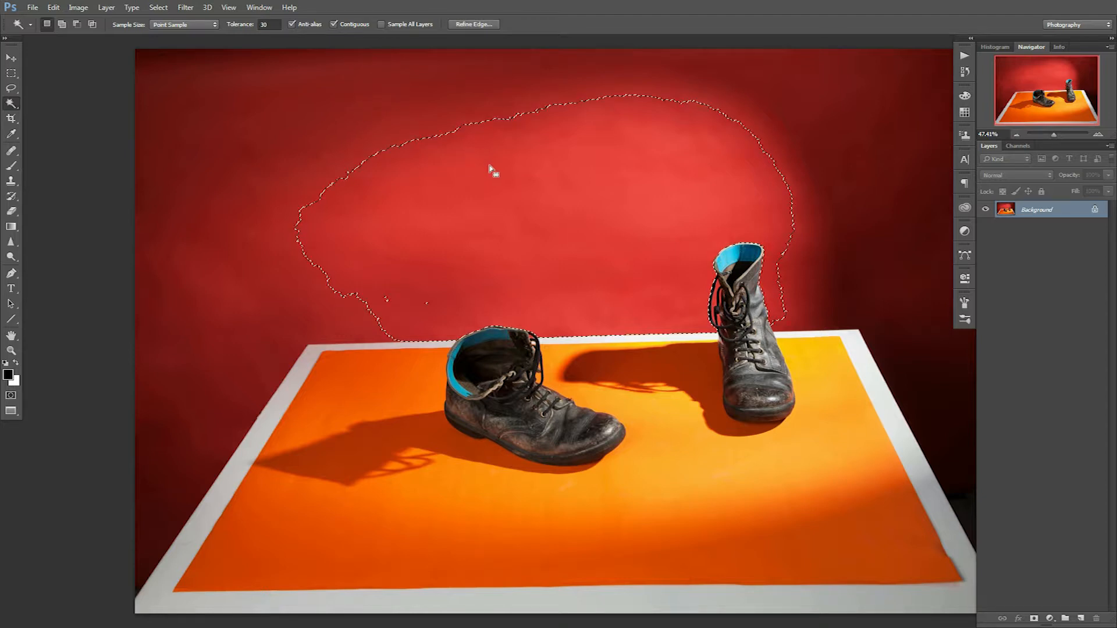
{"action": "left_click", "coordinate": [555, 170], "text": "alt"}
Try selecting the dark red tones throughout the image with Contiguous off, clear the selection and restore Contiguous
{"action": "left_click", "coordinate": [333, 25]}
{"action": "left_click", "coordinate": [160, 502]}
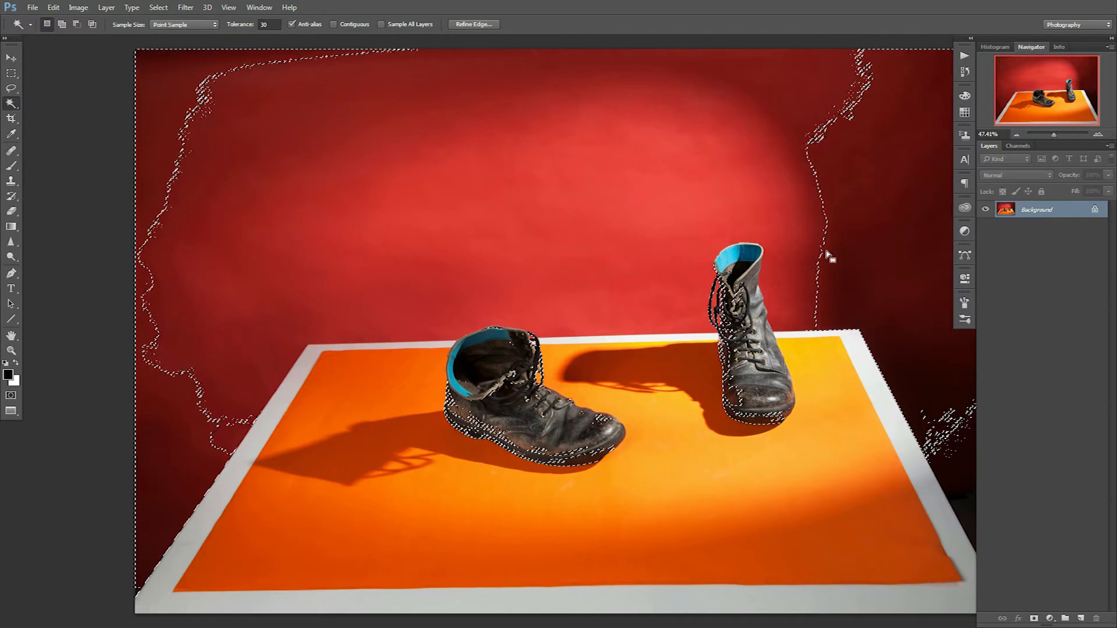
{"action": "key", "text": "ctrl+d"}
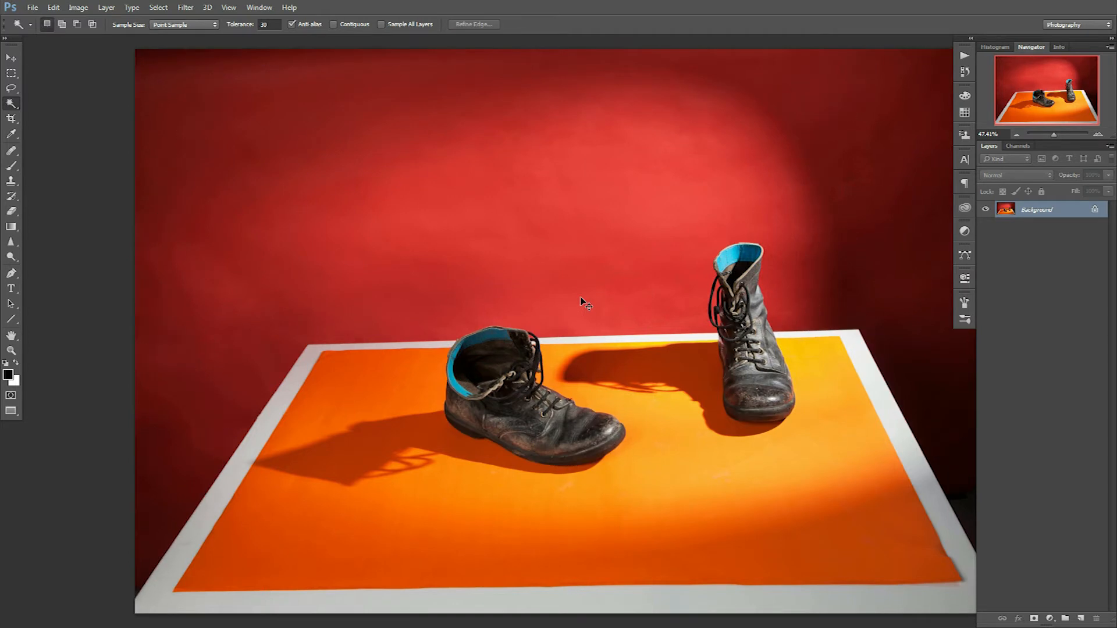
{"action": "left_click", "coordinate": [334, 25]}
Sample the centre, edges and corners of the red backdrop one by one, each replacing the previous selection
{"action": "left_click", "coordinate": [536, 221]}
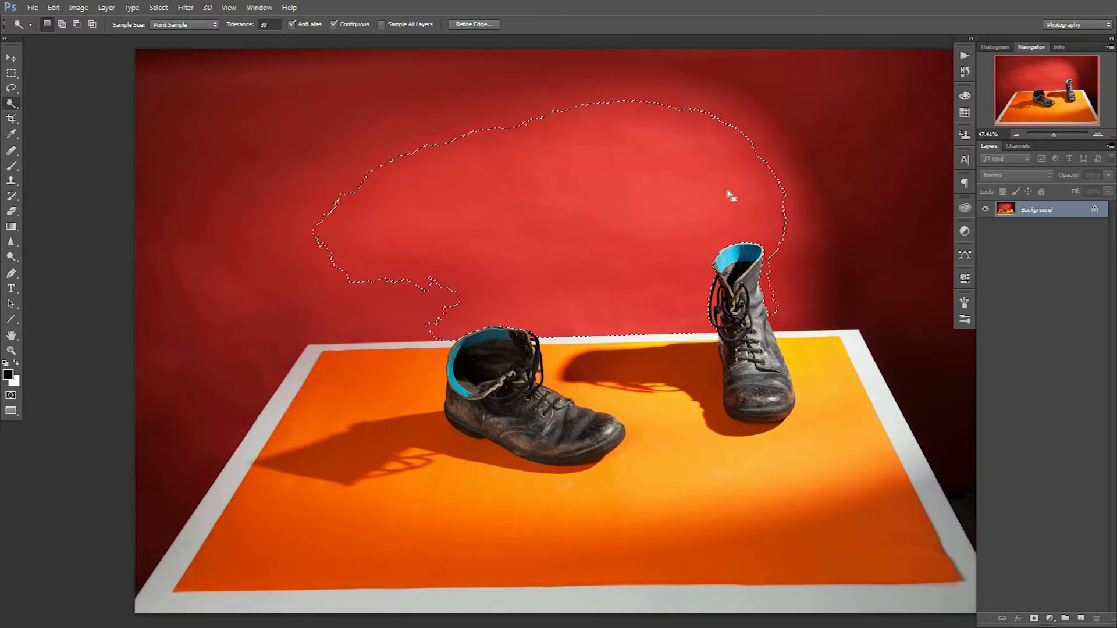
{"action": "left_click", "coordinate": [212, 222]}
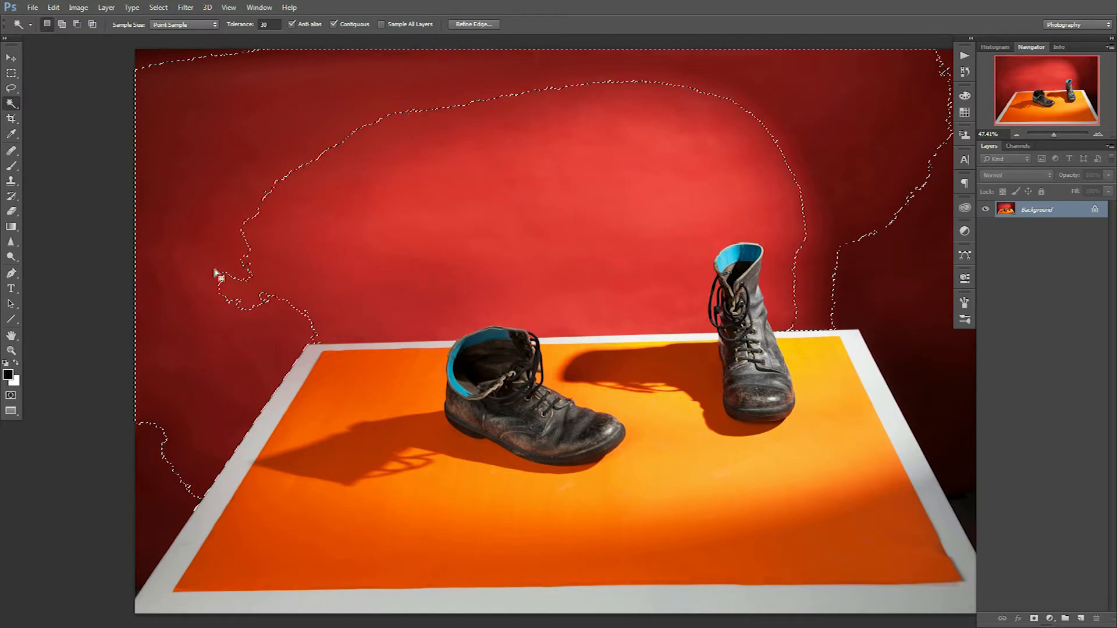
{"action": "left_click", "coordinate": [153, 492]}
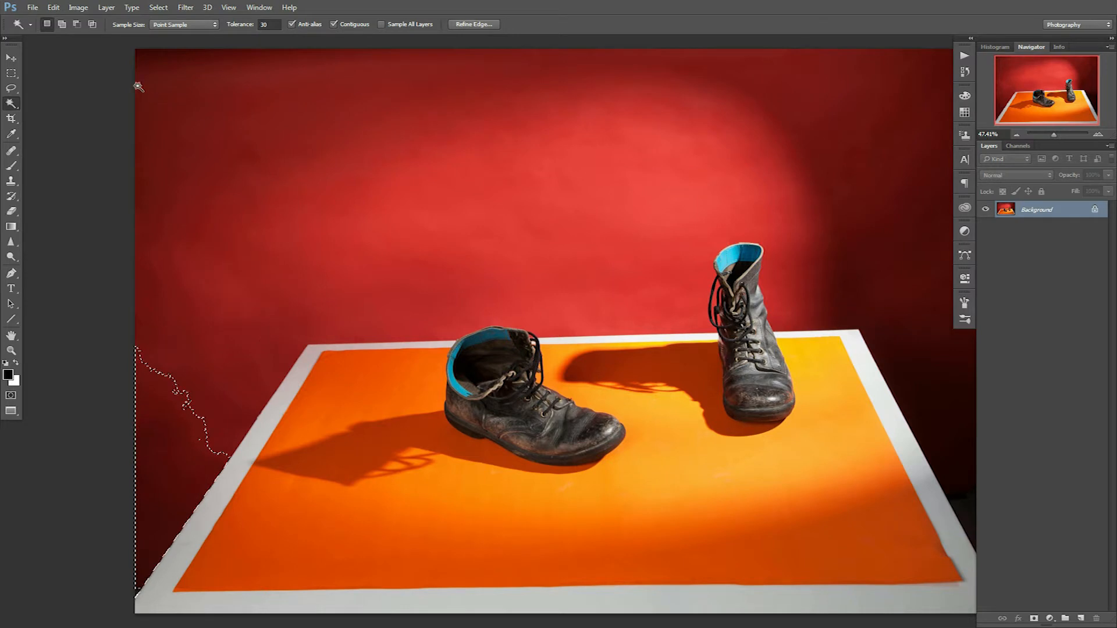
{"action": "left_click", "coordinate": [158, 70]}
{"action": "left_click", "coordinate": [874, 228]}
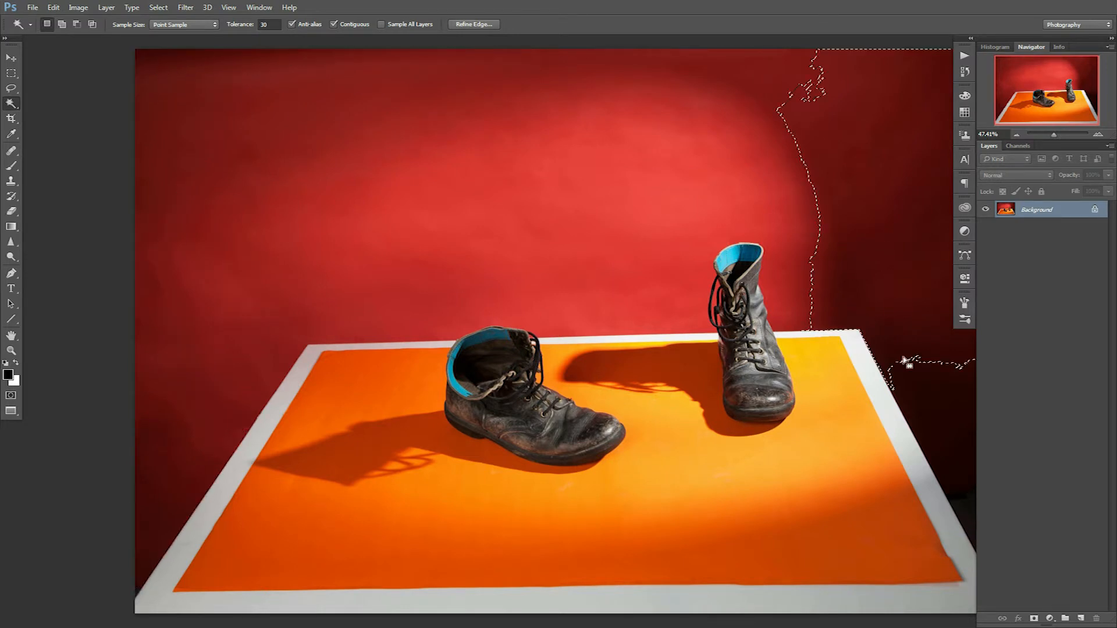
{"action": "left_click", "coordinate": [931, 424]}
{"action": "left_click", "coordinate": [528, 220]}
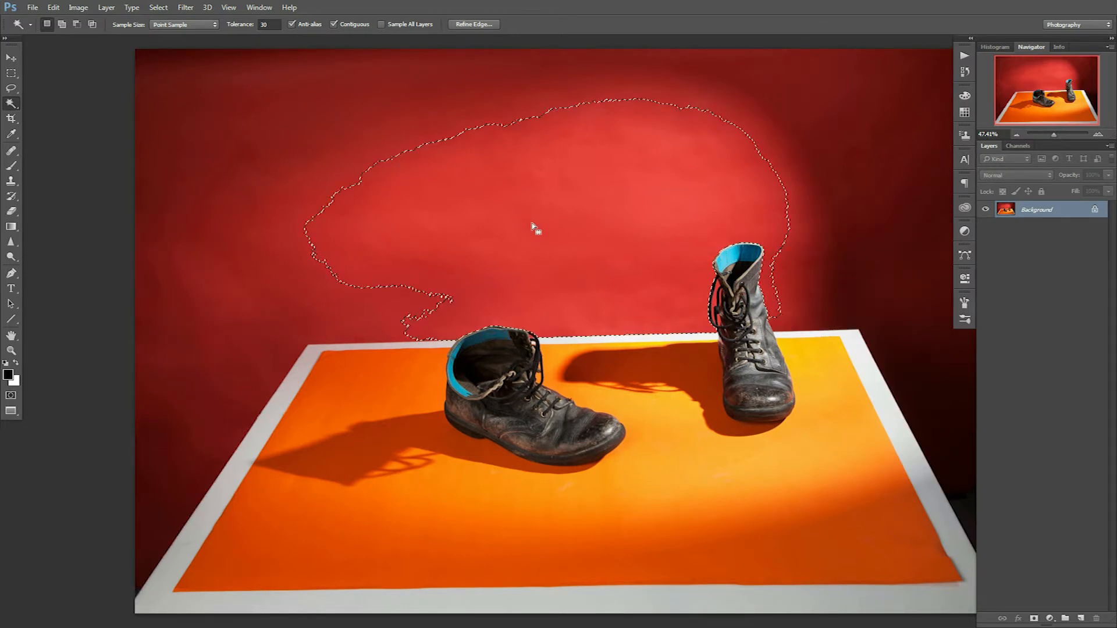
Use the Add to Selection mode to extend the selection over the whole red backdrop, including its dark edges
{"action": "left_click", "coordinate": [62, 24]}
{"action": "left_click", "coordinate": [371, 137]}
{"action": "left_click", "coordinate": [313, 122]}
{"action": "left_click", "coordinate": [164, 65]}
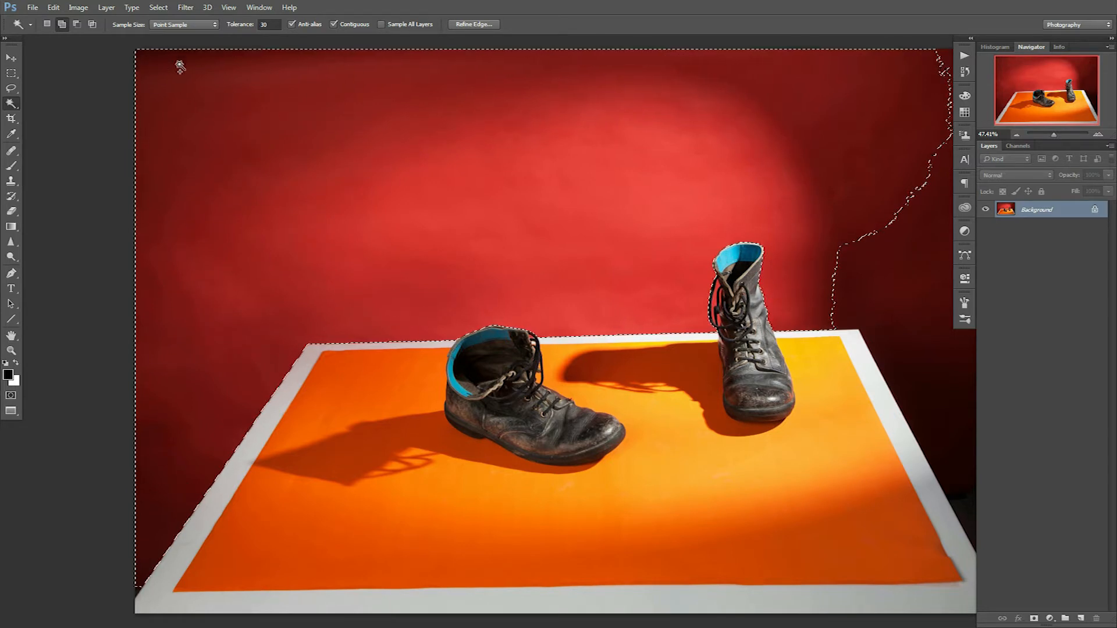
{"action": "left_click", "coordinate": [905, 228]}
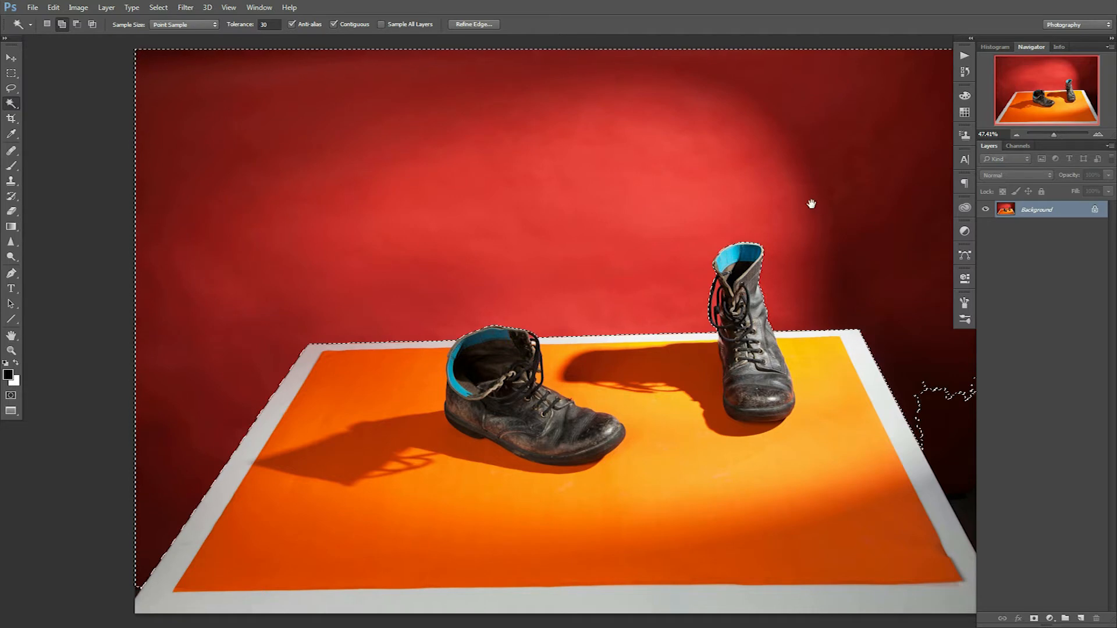
{"action": "left_click_drag", "start_coordinate": [810, 204], "coordinate": [751, 197]}
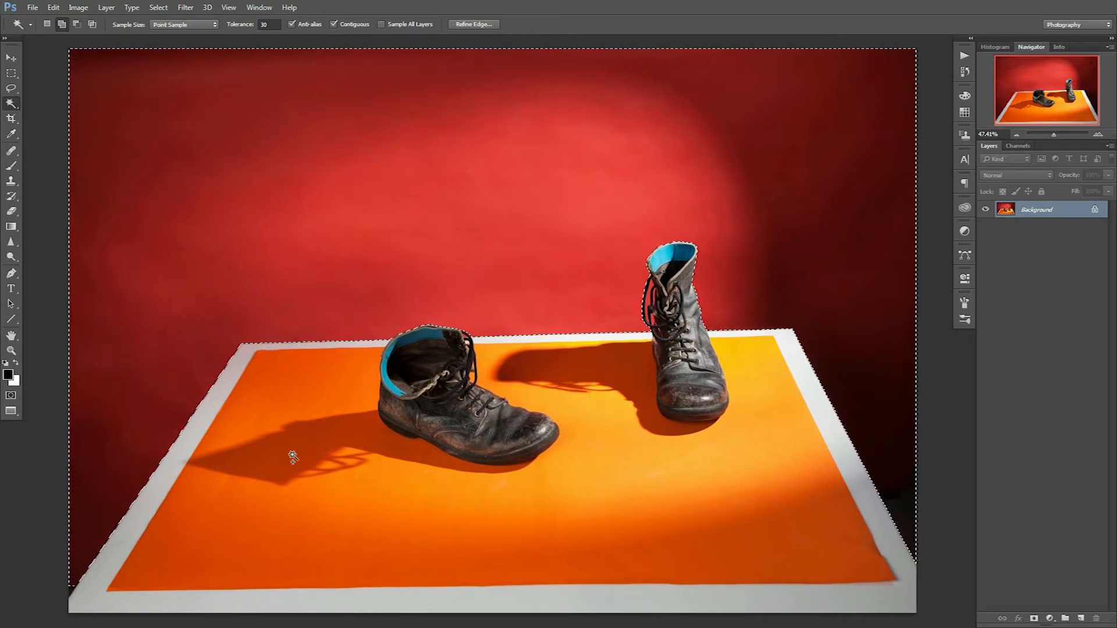
Subtract the dark areas at both sides of the backdrop, return to New Selection mode and clear the selection
{"action": "left_click", "coordinate": [76, 25]}
{"action": "left_click", "coordinate": [96, 449]}
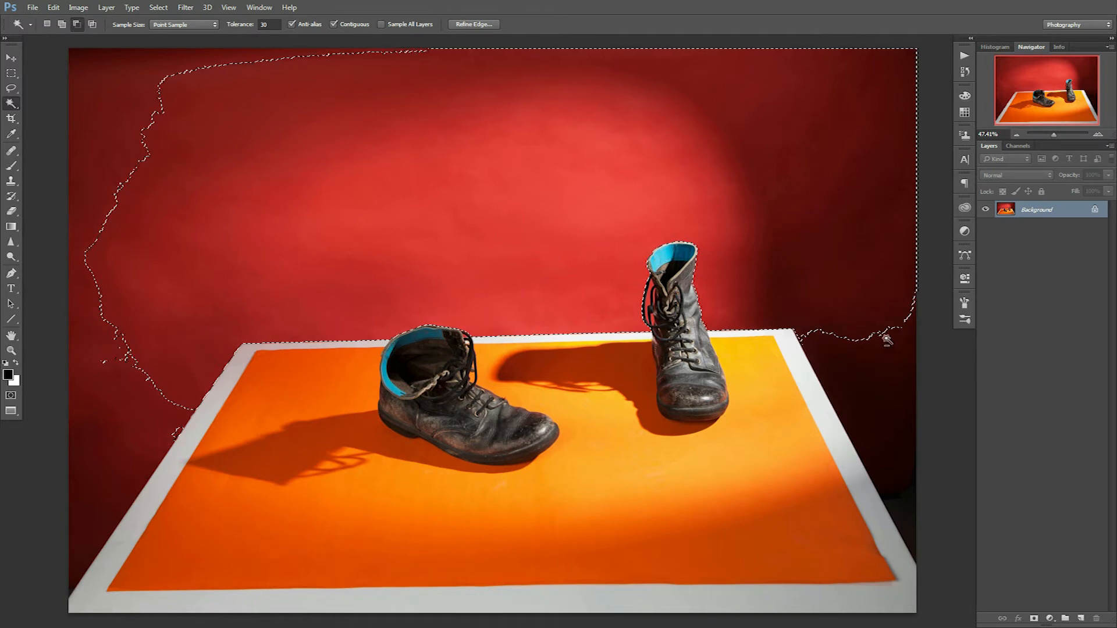
{"action": "left_click", "coordinate": [808, 273]}
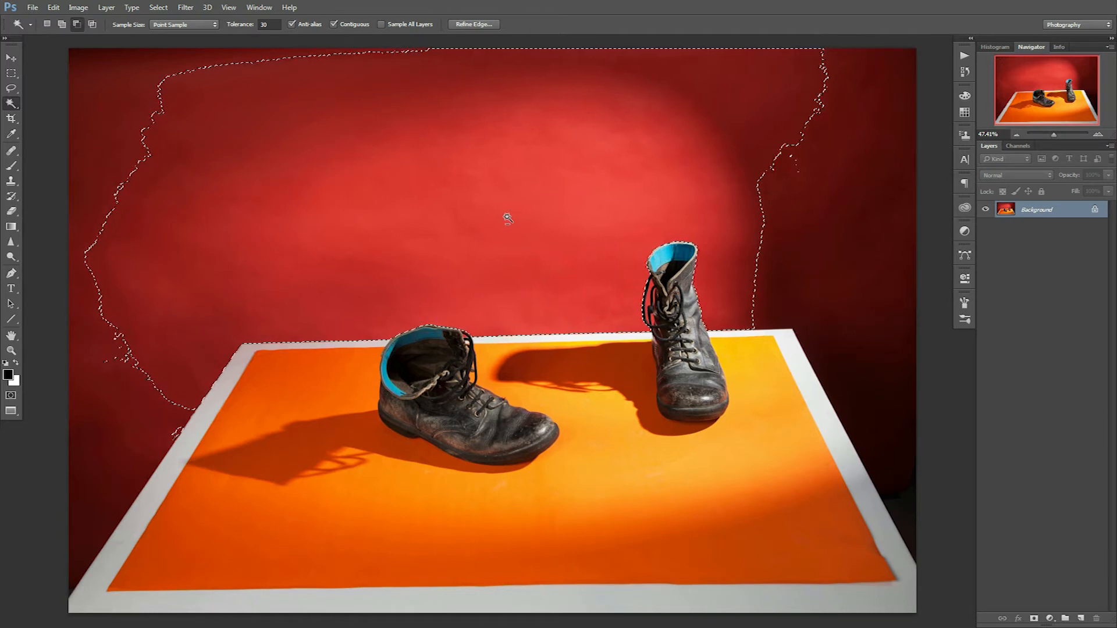
{"action": "left_click", "coordinate": [45, 24]}
{"action": "key", "text": "ctrl+d"}
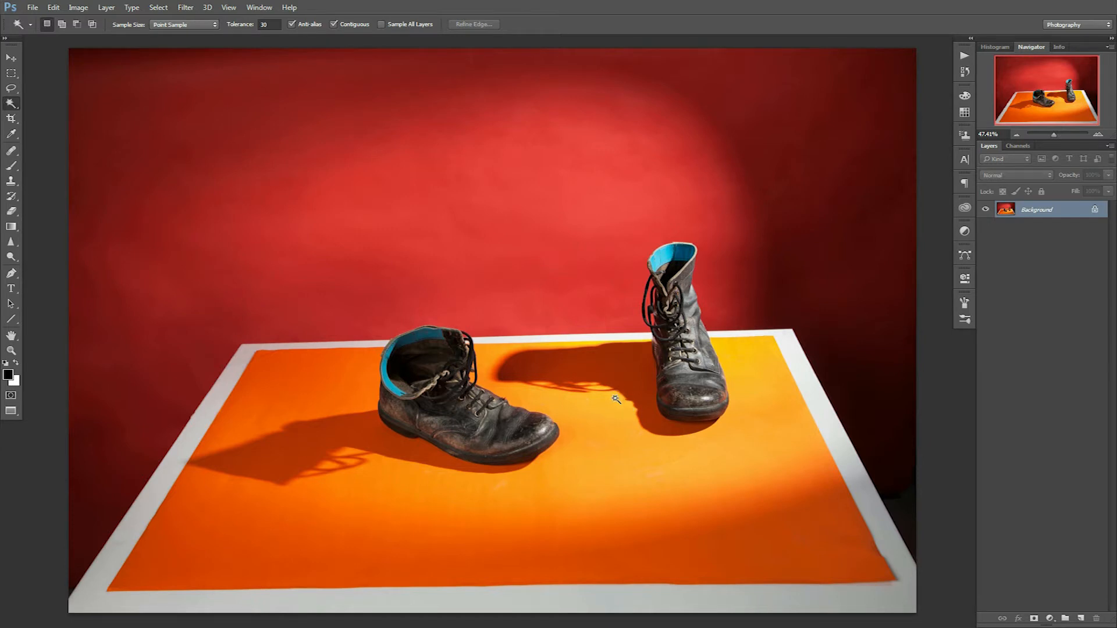
Select the red backdrop again at tolerance 30, temporarily adding its darker areas until the whole wall is selected
{"action": "left_click", "coordinate": [510, 227]}
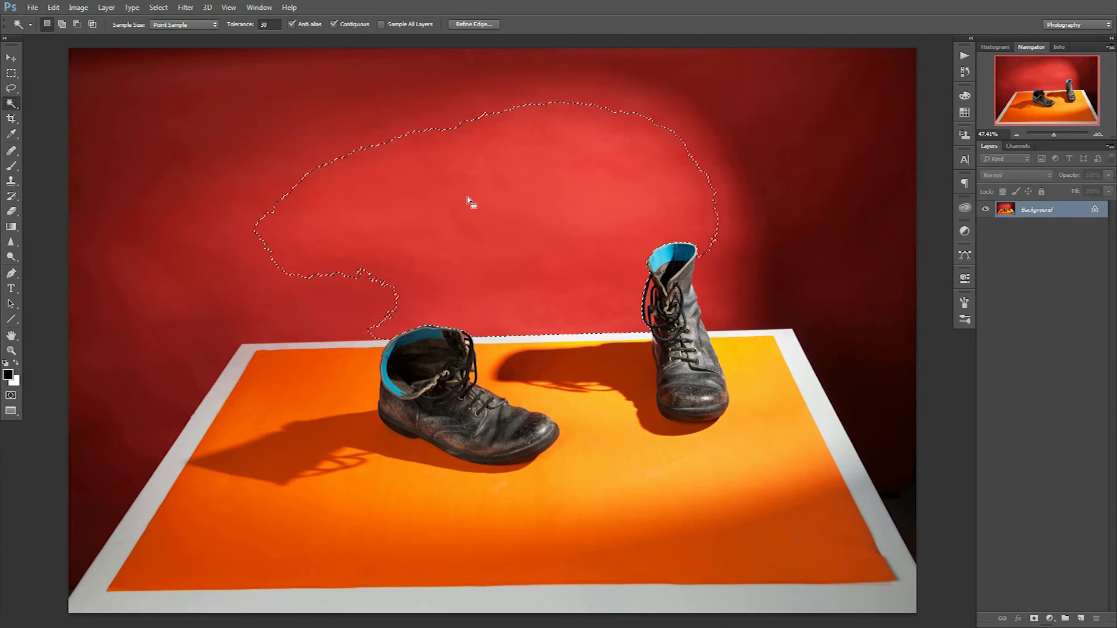
{"action": "key", "text": "shift"}
{"action": "left_click", "coordinate": [224, 130]}
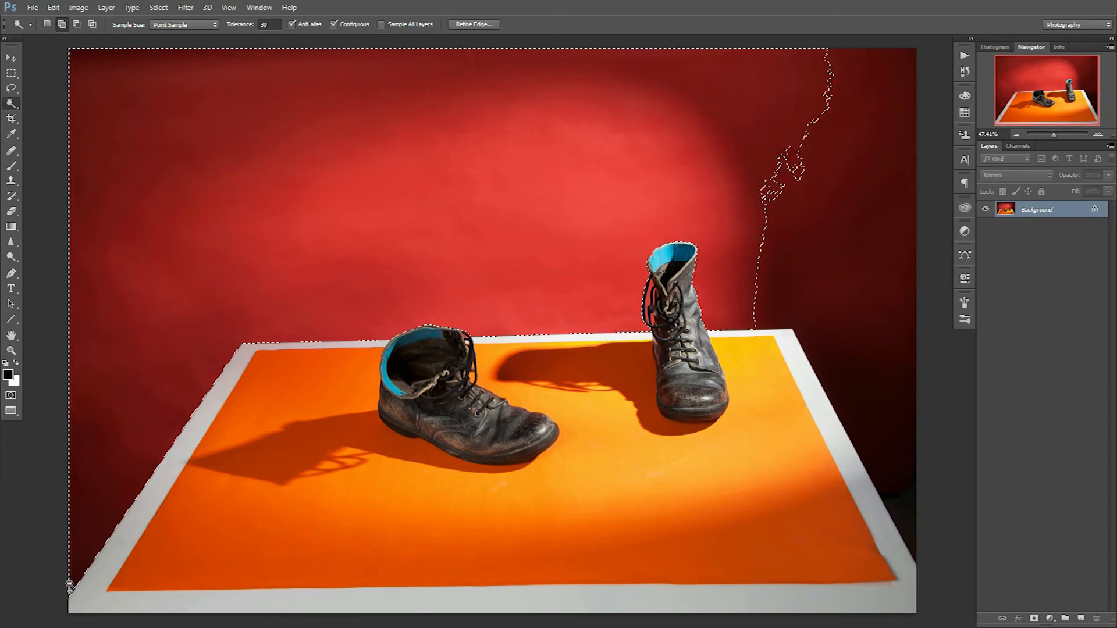
{"action": "left_click", "coordinate": [849, 244]}
{"action": "left_click", "coordinate": [878, 419], "text": "shift"}
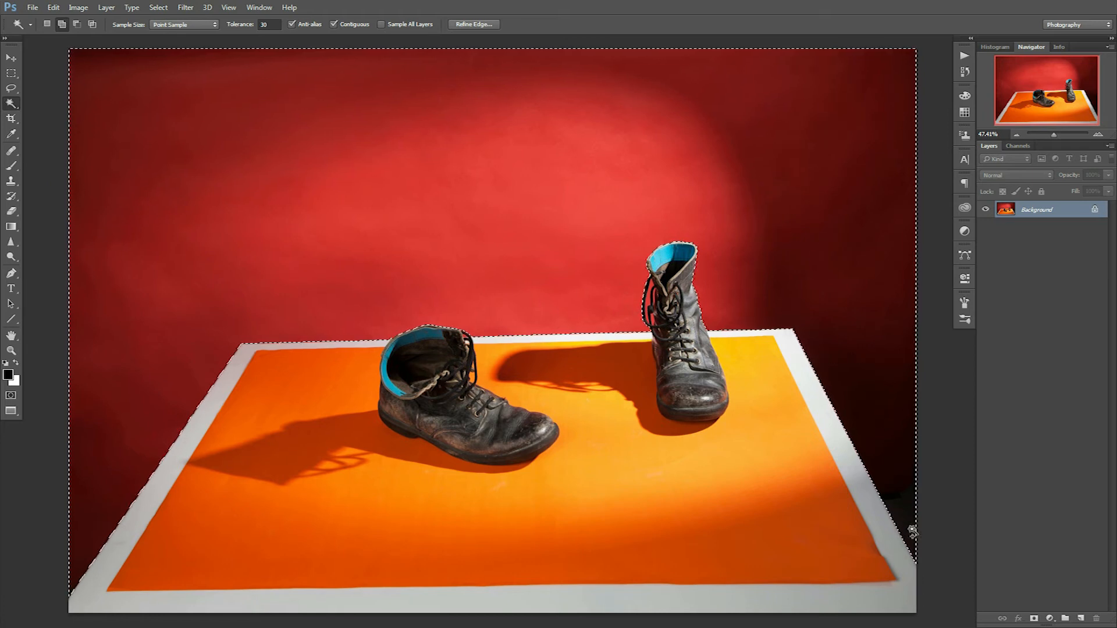
Add the small red gaps between the upright boot's laces to the selection and check the edge around the other boot
{"action": "key", "text": "ctrl+plus"}
{"action": "key", "text": "ctrl+plus"}
{"action": "key", "text": "ctrl+plus"}
{"action": "key", "text": "ctrl+plus"}
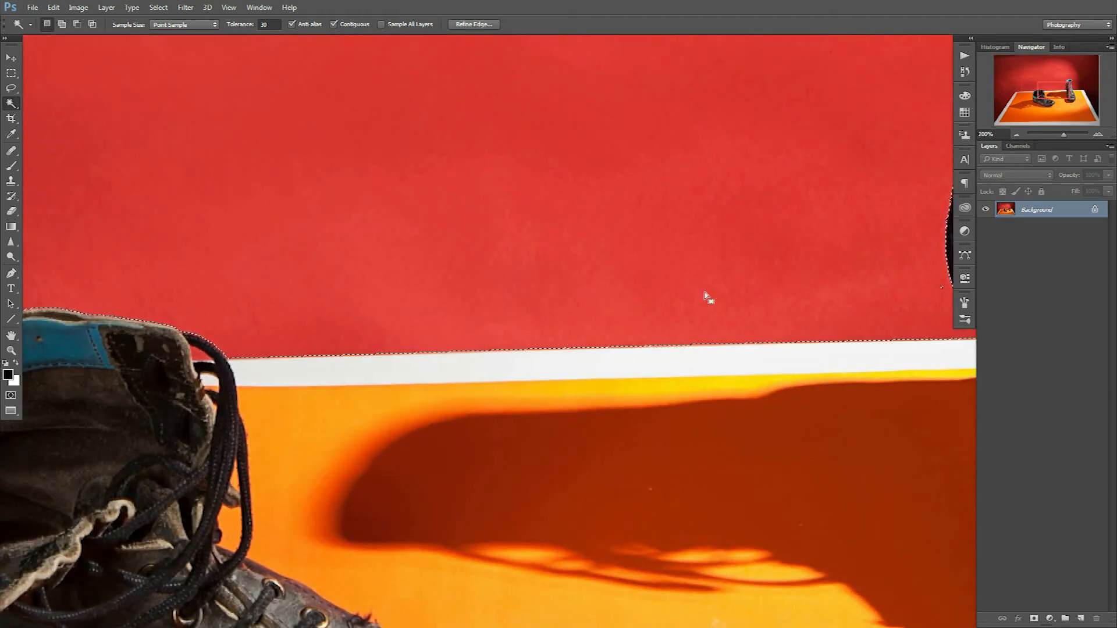
{"action": "left_click_drag", "start_coordinate": [657, 274], "coordinate": [478, 259]}
{"action": "key", "text": "shift"}
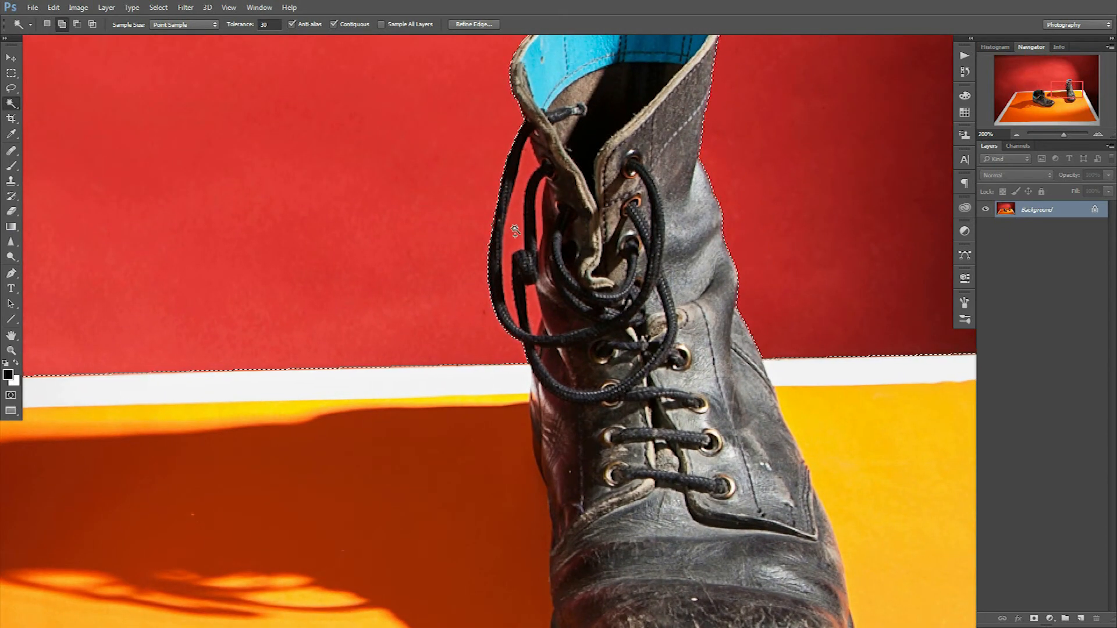
{"action": "left_click", "coordinate": [534, 254]}
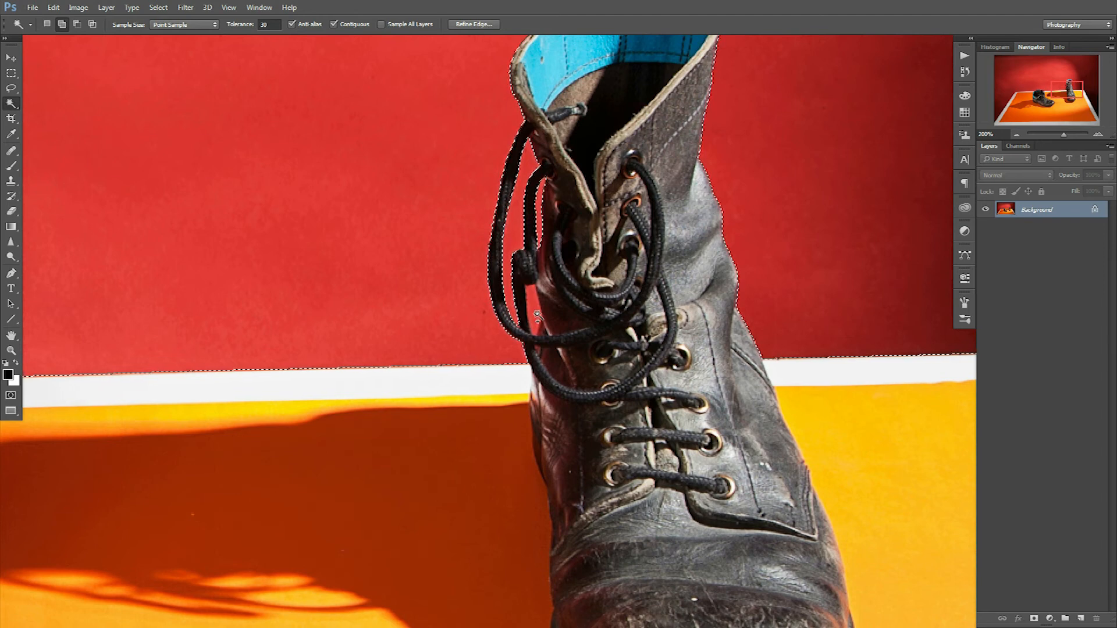
{"action": "left_click_drag", "start_coordinate": [333, 246], "coordinate": [603, 296]}
{"action": "left_click_drag", "start_coordinate": [523, 270], "coordinate": [499, 169]}
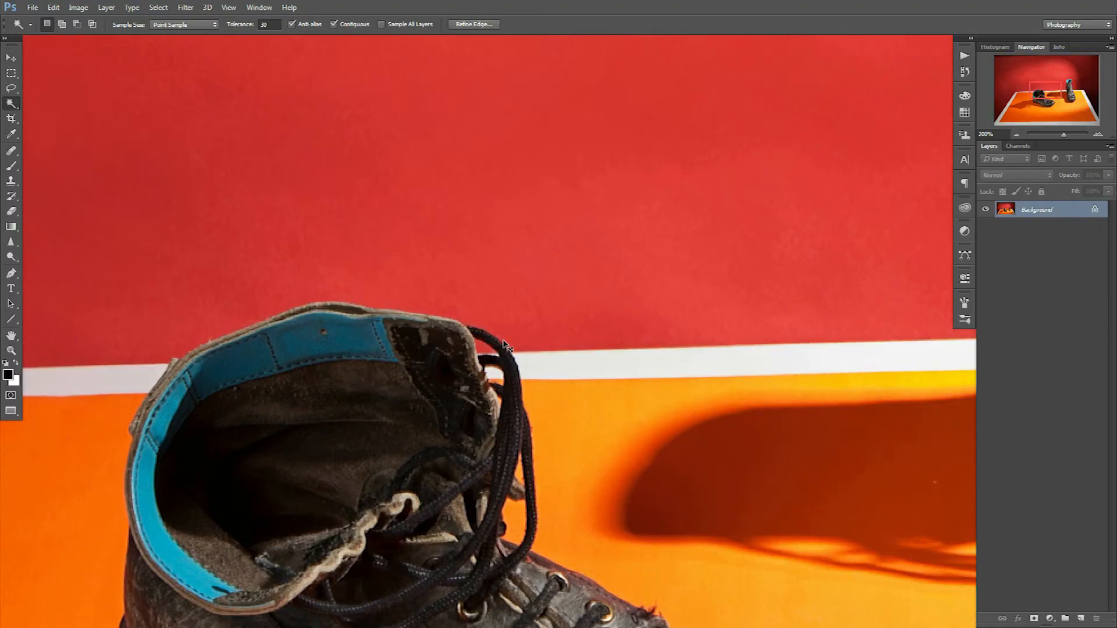
Add a layer mask from the selection to the photo layer and invert it to hide the red backdrop
{"action": "key", "text": "ctrl+0"}
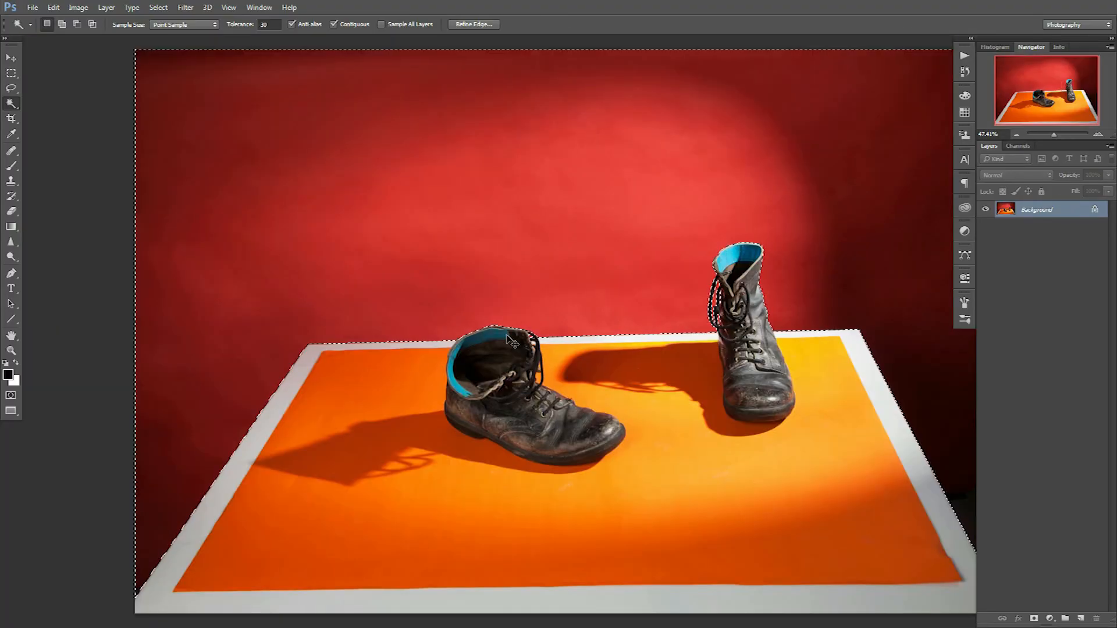
{"action": "left_click_drag", "start_coordinate": [669, 337], "coordinate": [596, 339]}
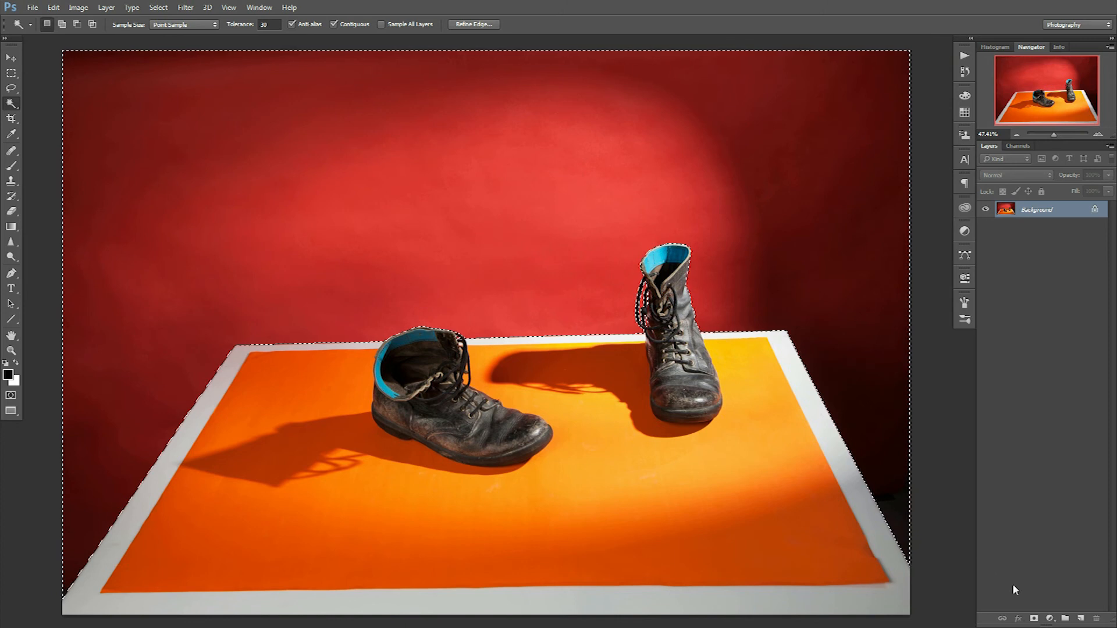
{"action": "left_click", "coordinate": [1034, 618]}
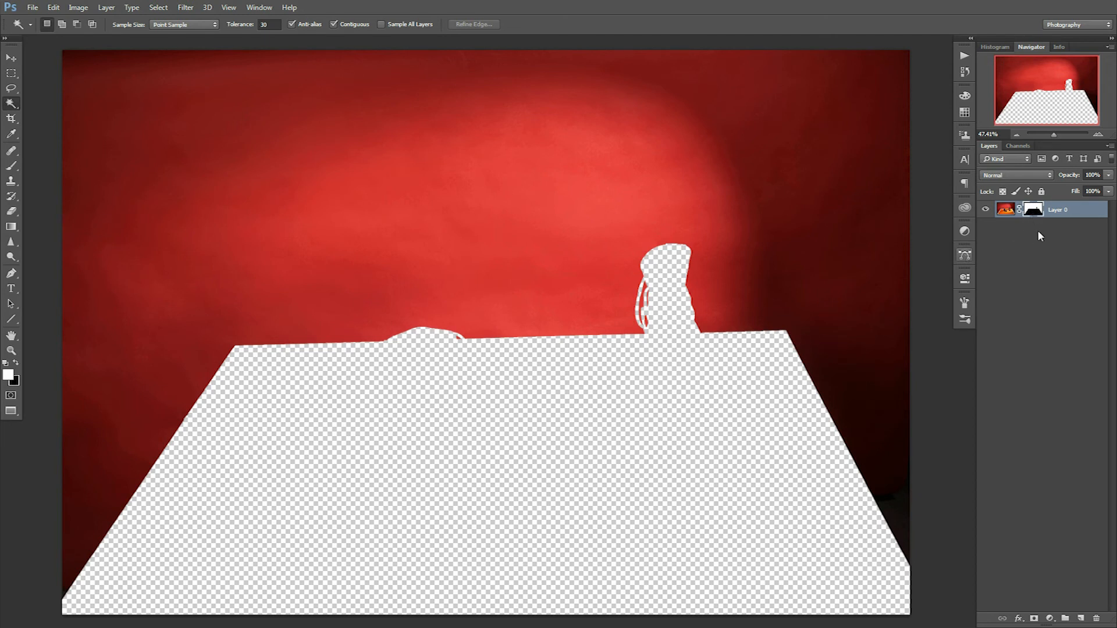
{"action": "key", "text": "ctrl+i"}
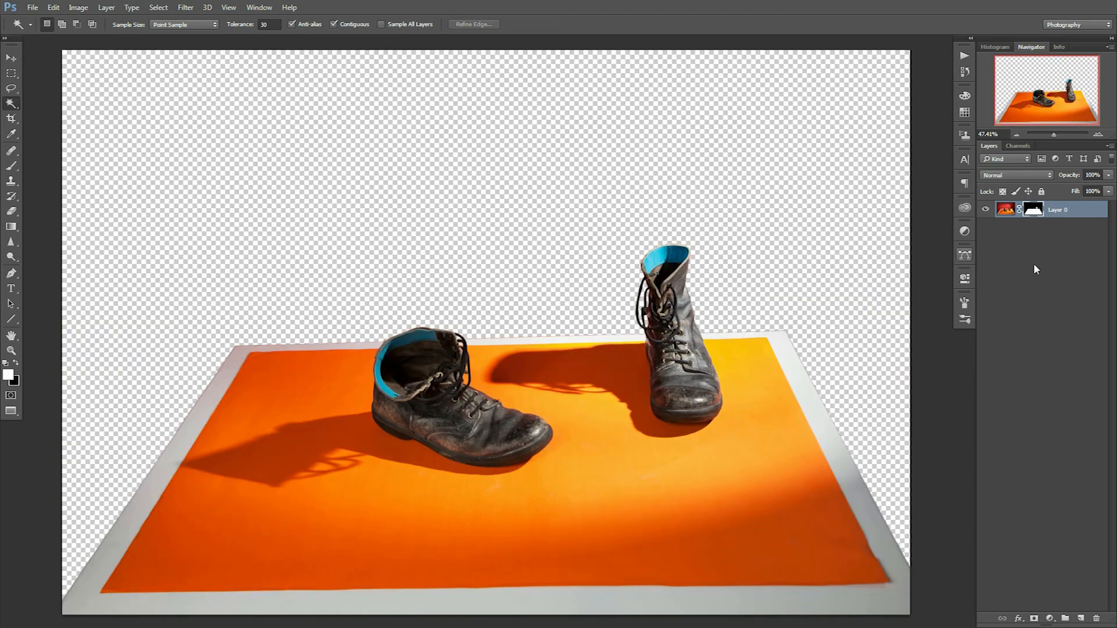